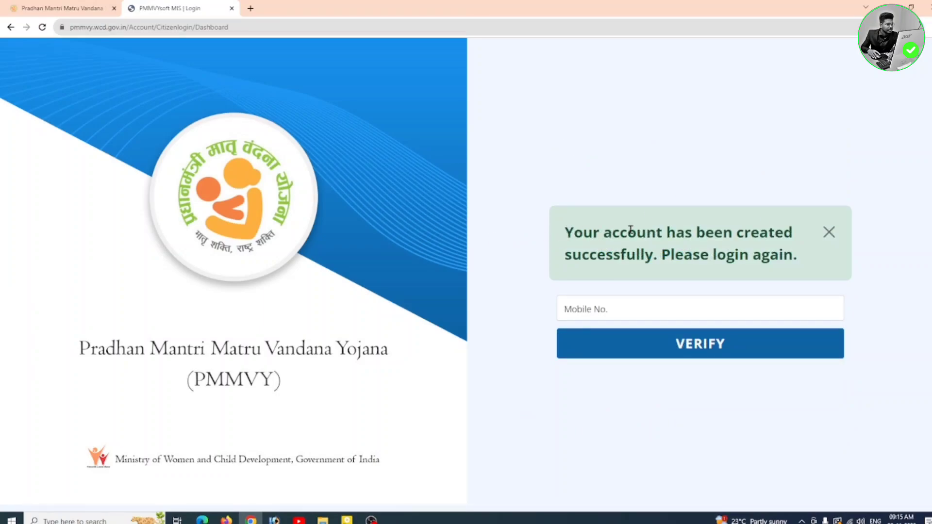
Step: Log in with the registered mobile number, then validate the OTP and captcha
left_click_drag(559, 235, 805, 258)
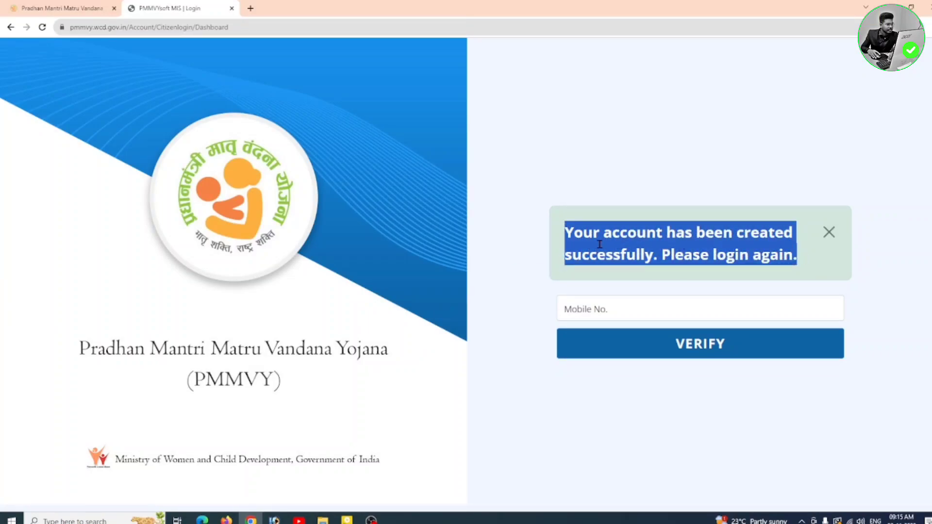
left_click(665, 278)
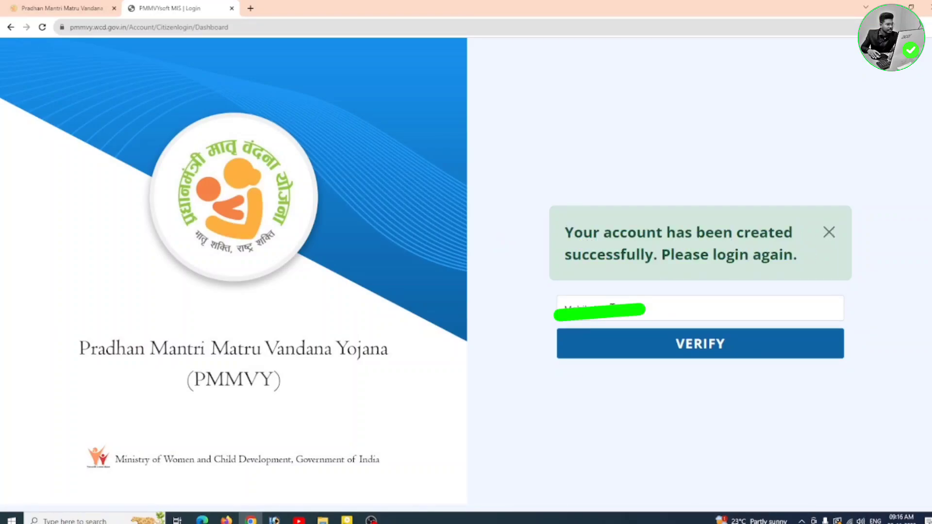
left_click(611, 308)
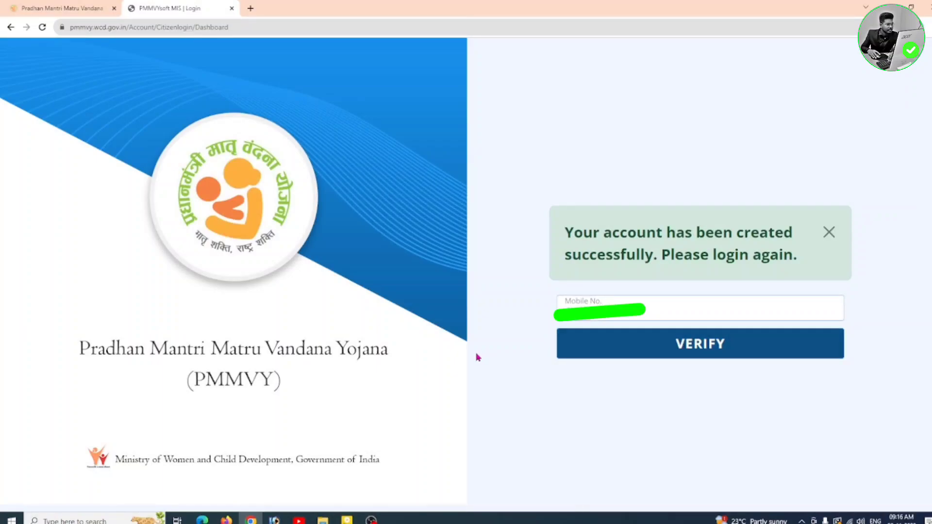
left_click(745, 357)
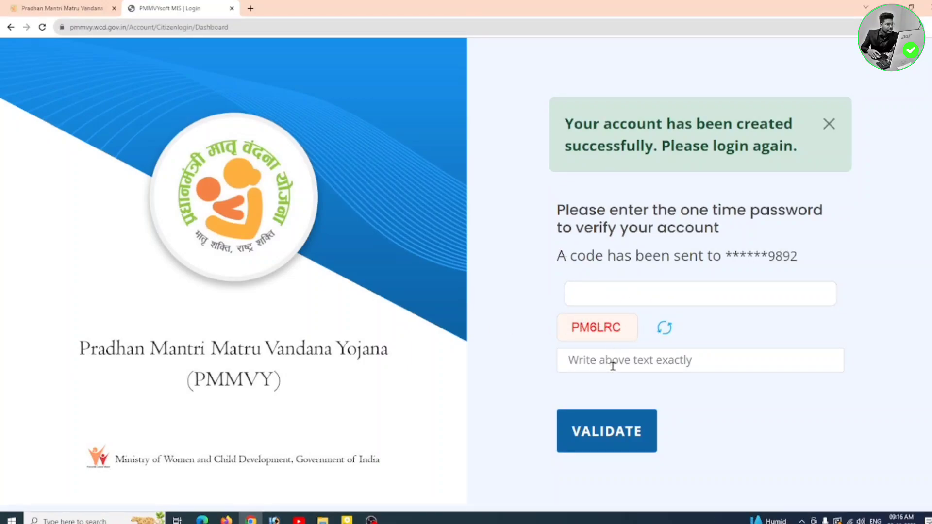
left_click(624, 446)
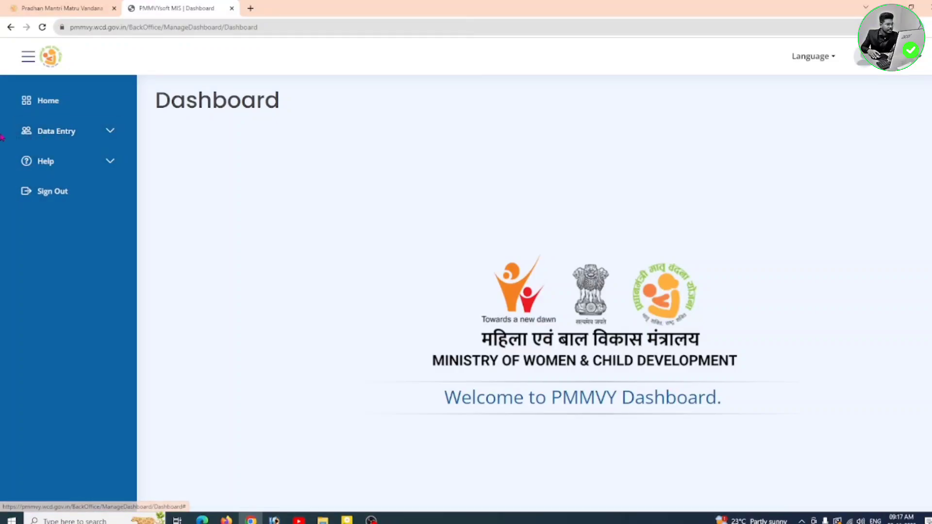
Step: Open Data Entry > Beneficiary Registration and review the Personal Profile section
left_click(103, 134)
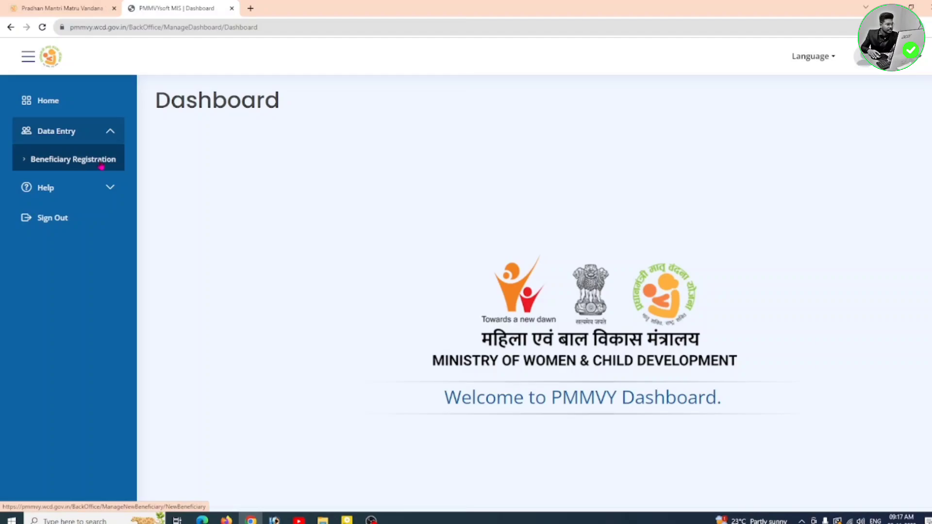
left_click(101, 164)
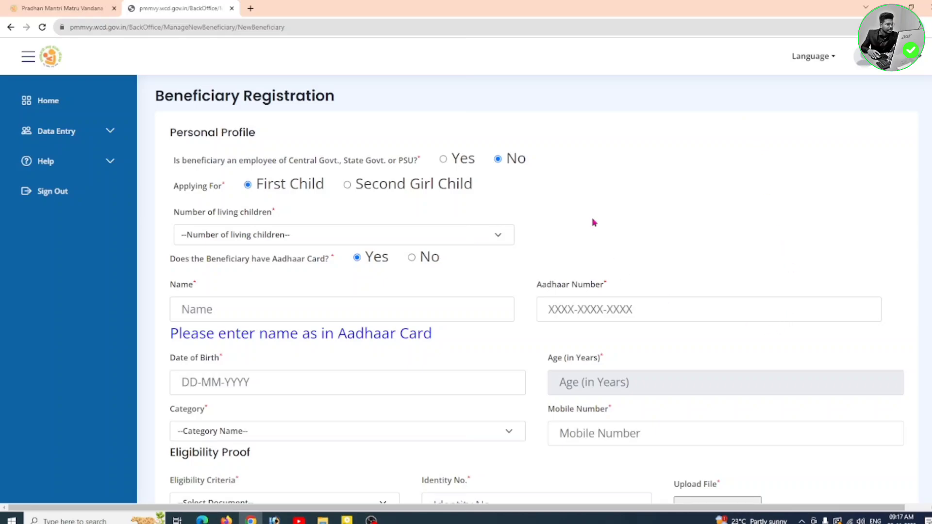
scroll(592, 217, "down", 8)
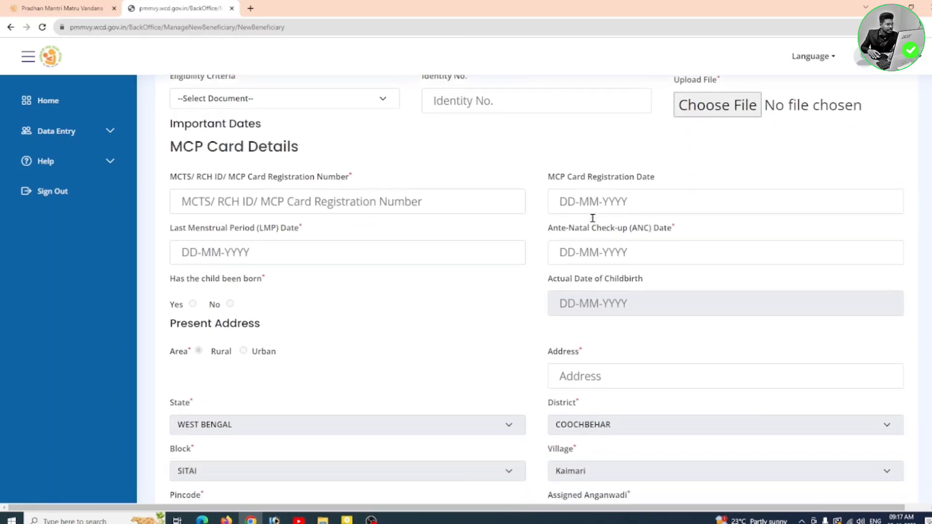
scroll(592, 217, "down", 3)
scroll(592, 217, "up", 11)
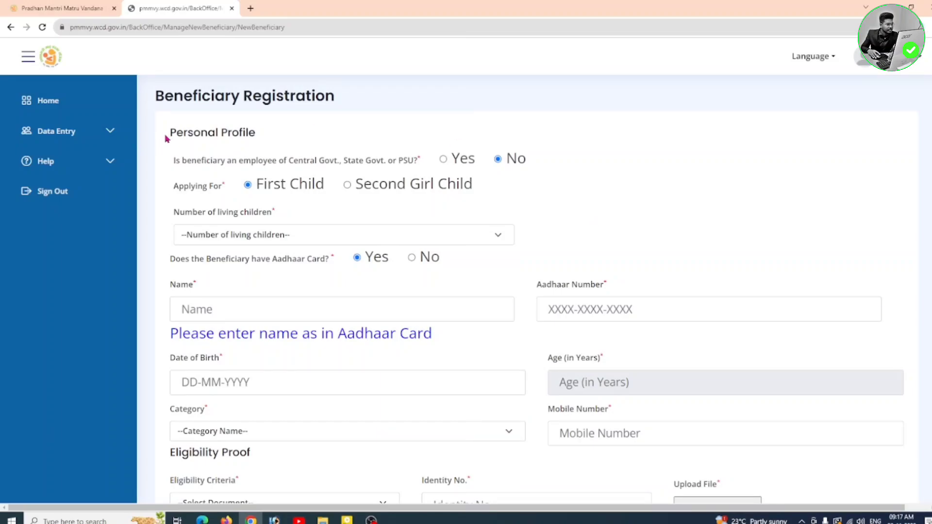
left_click_drag(165, 139, 287, 141)
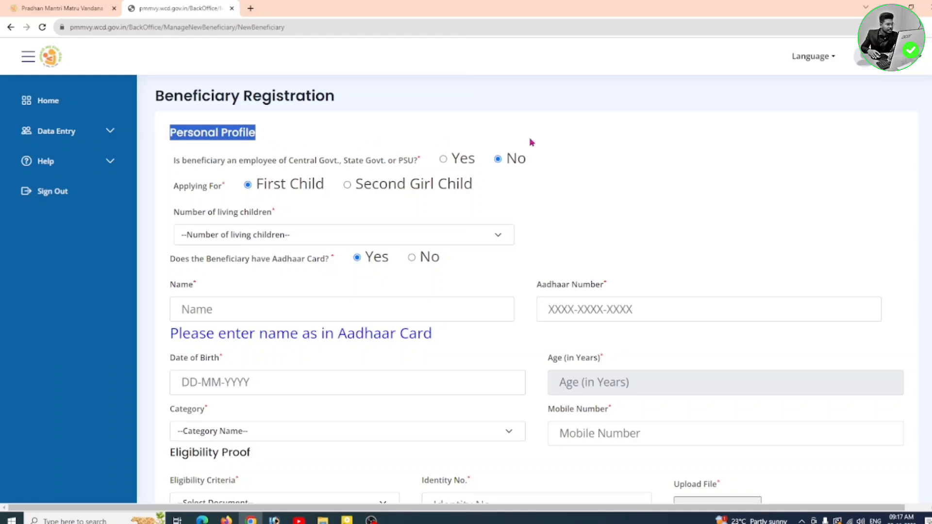
left_click(600, 244)
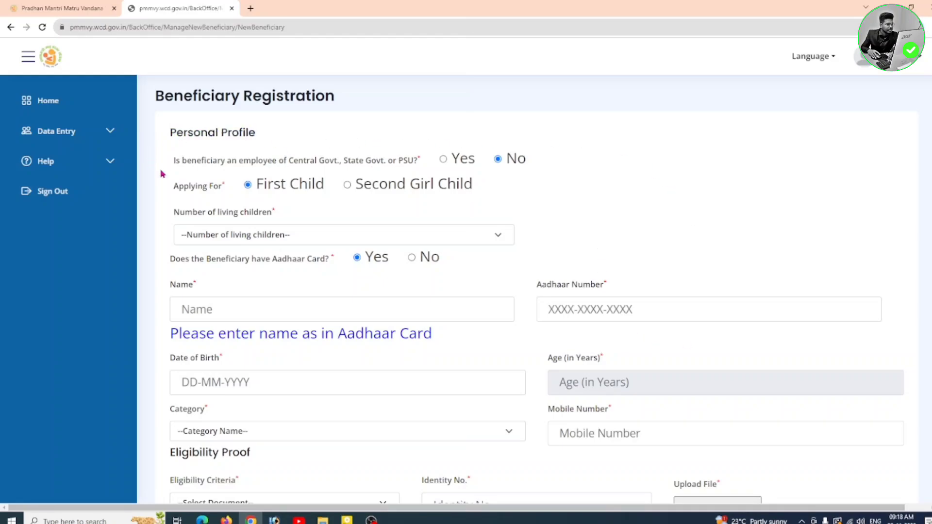
left_click_drag(169, 166, 413, 166)
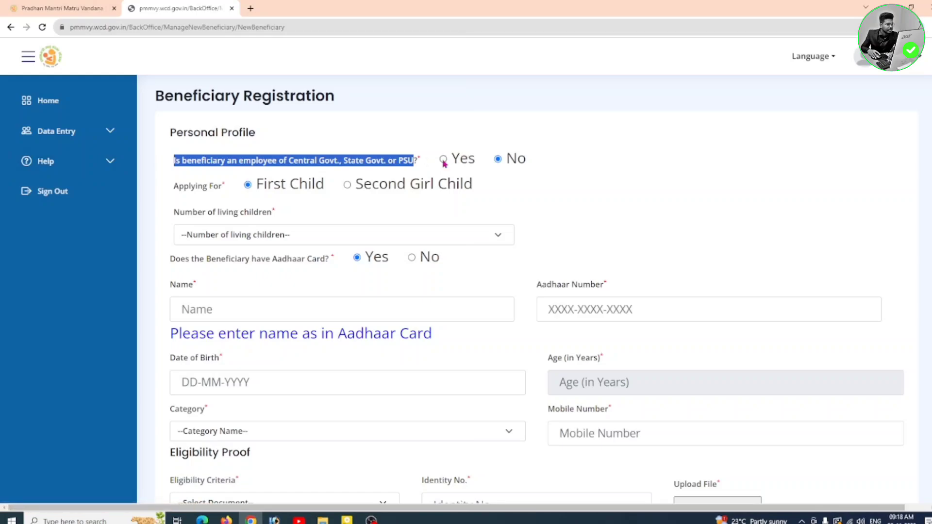
left_click(443, 160)
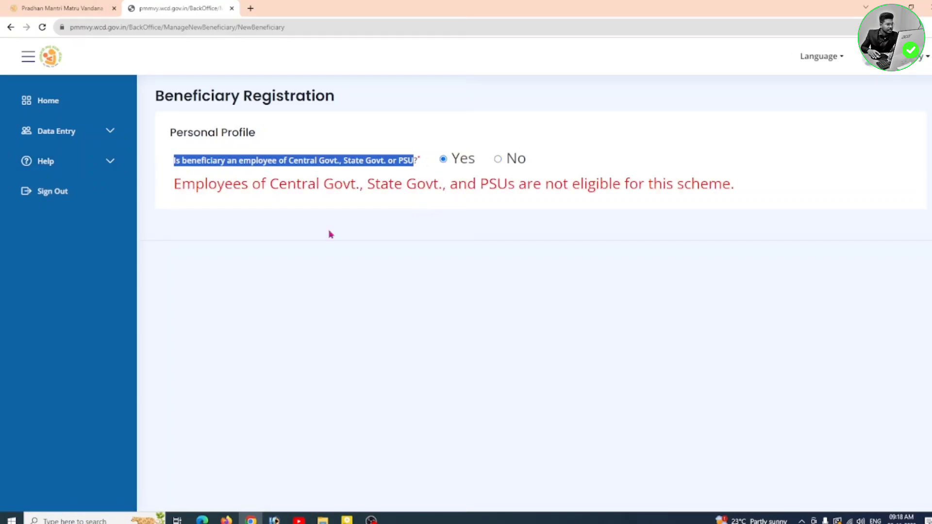
left_click(347, 219)
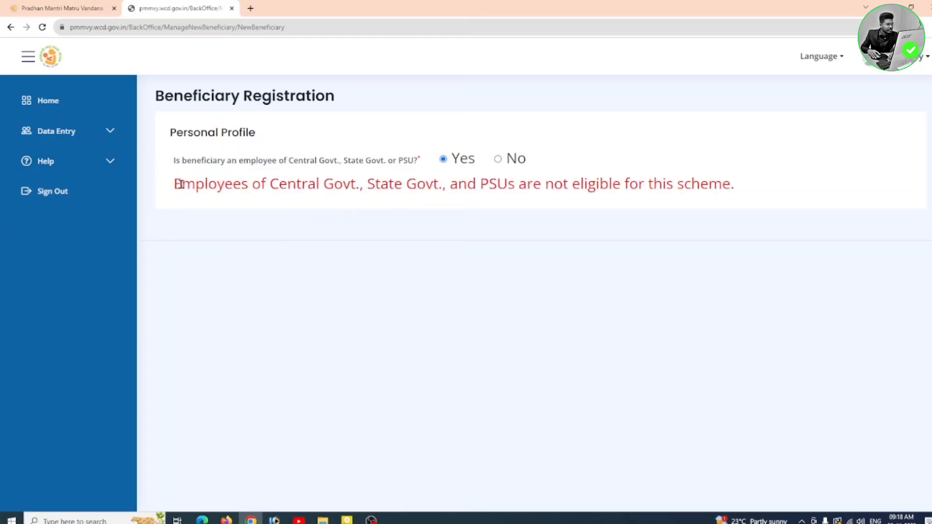
left_click_drag(170, 186, 743, 199)
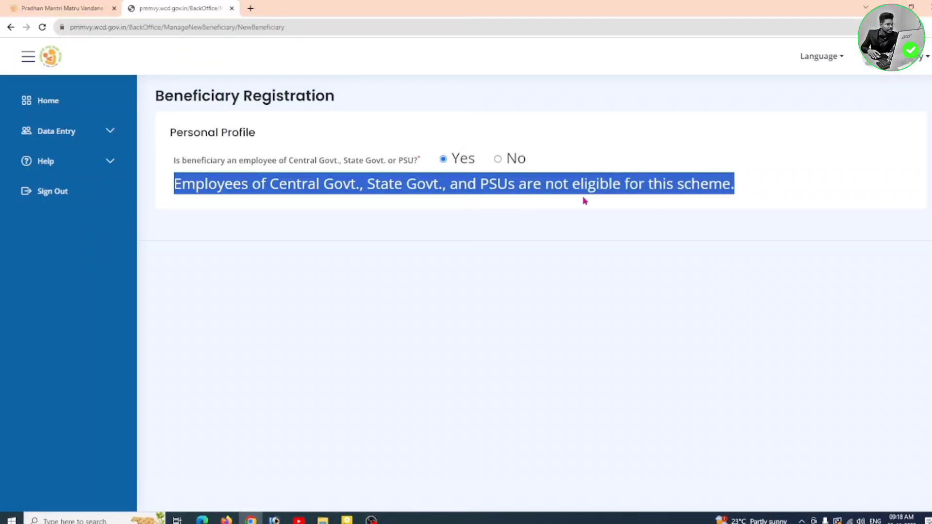
left_click(323, 219)
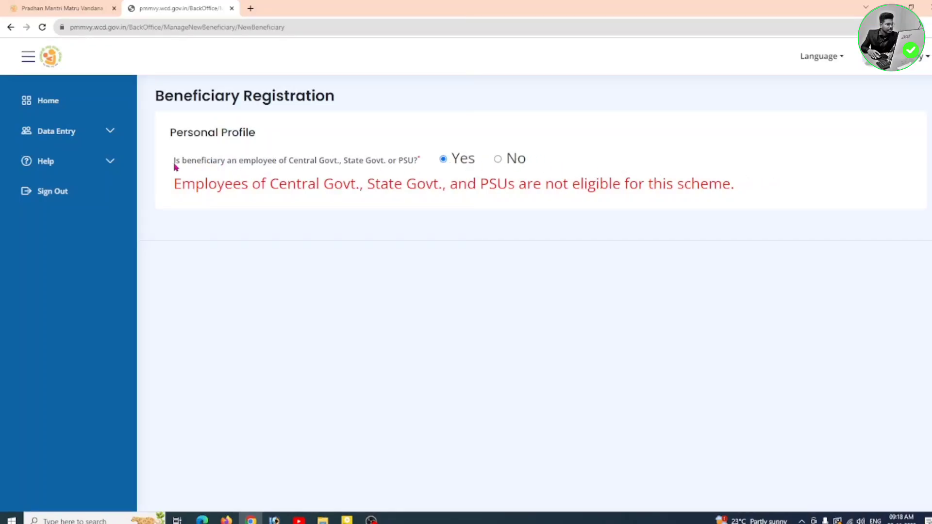
left_click_drag(172, 164, 414, 171)
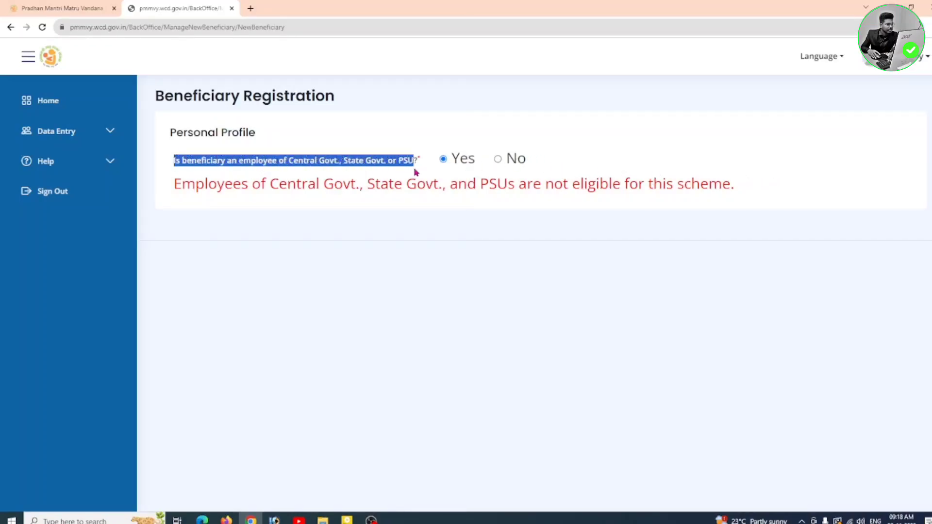
left_click(412, 127)
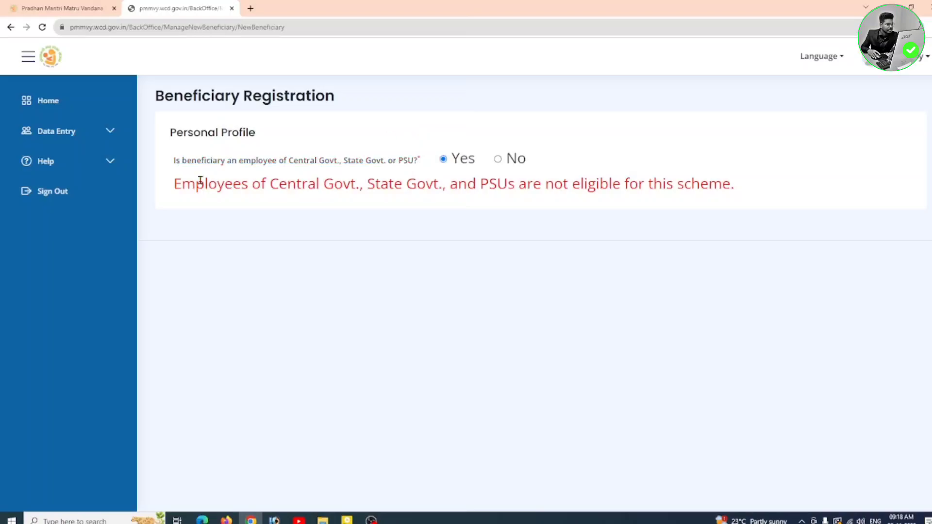
left_click(499, 160)
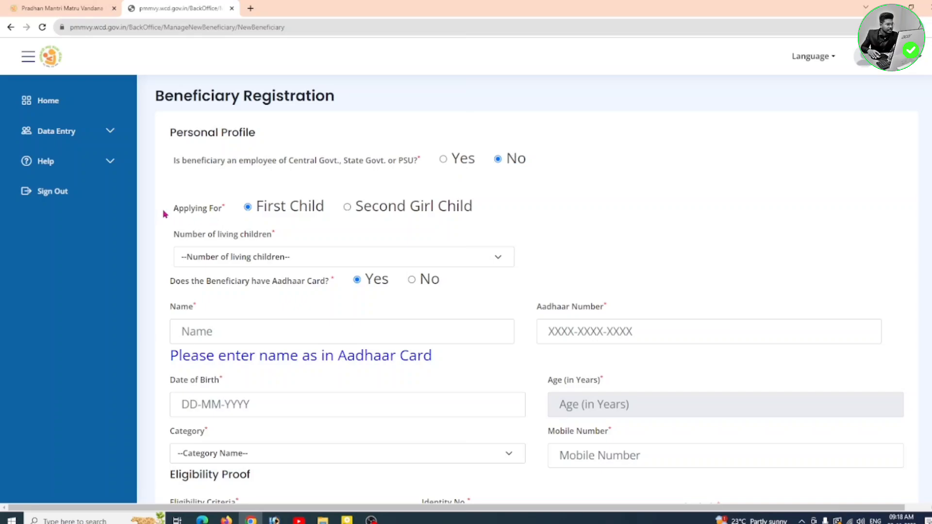
Step: Review the Applying For (First Child) field and expand the Number of living children dropdown
left_click_drag(170, 213, 226, 208)
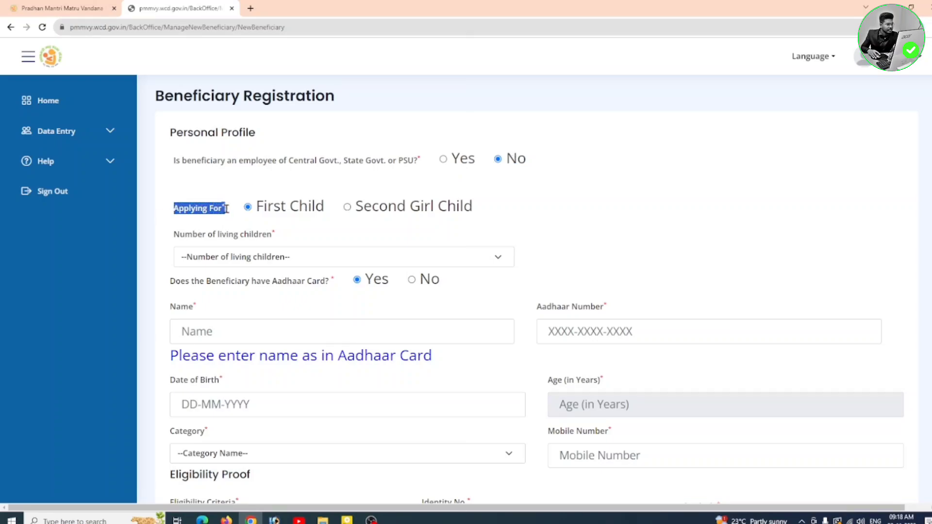
left_click(631, 207)
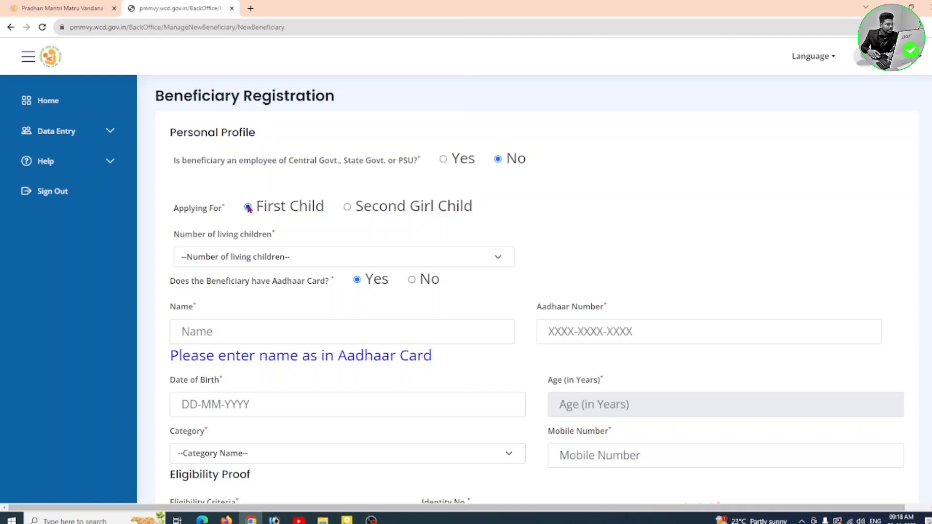
left_click_drag(249, 209, 475, 206)
left_click_drag(170, 237, 272, 241)
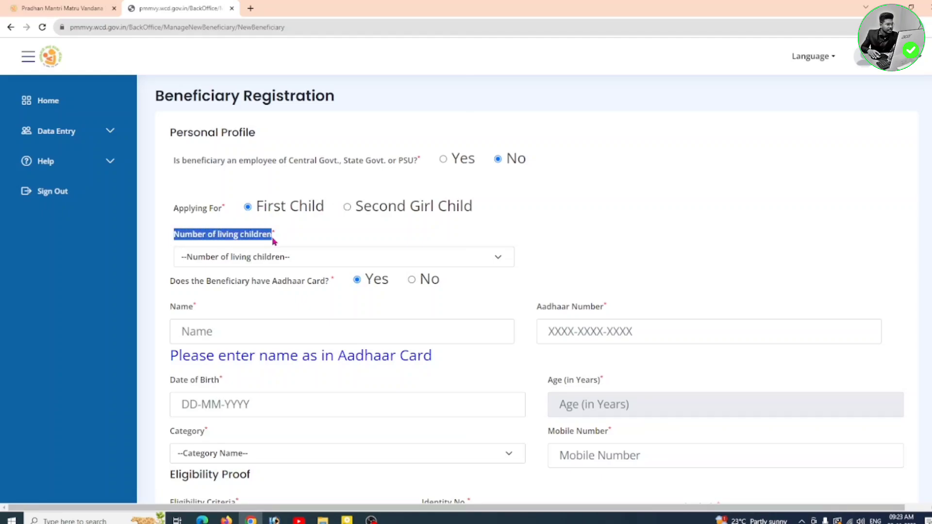
left_click(325, 242)
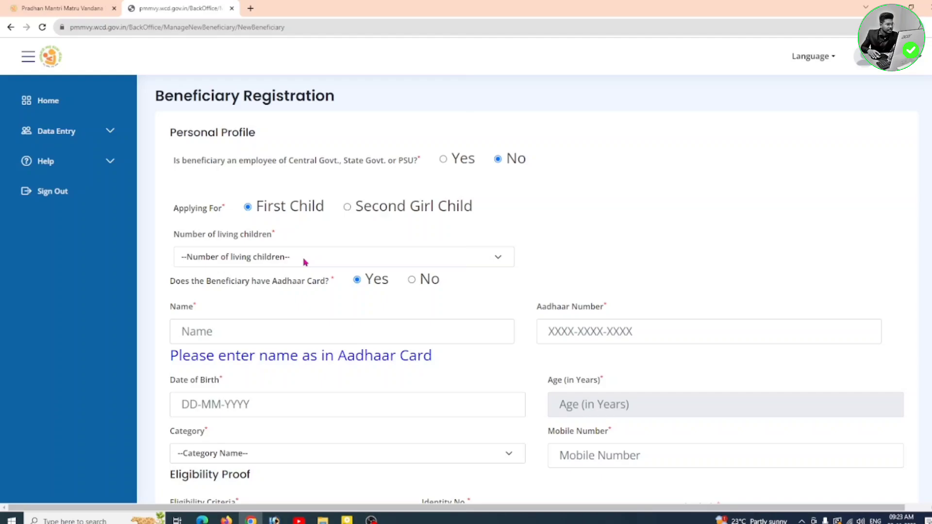
left_click(305, 262)
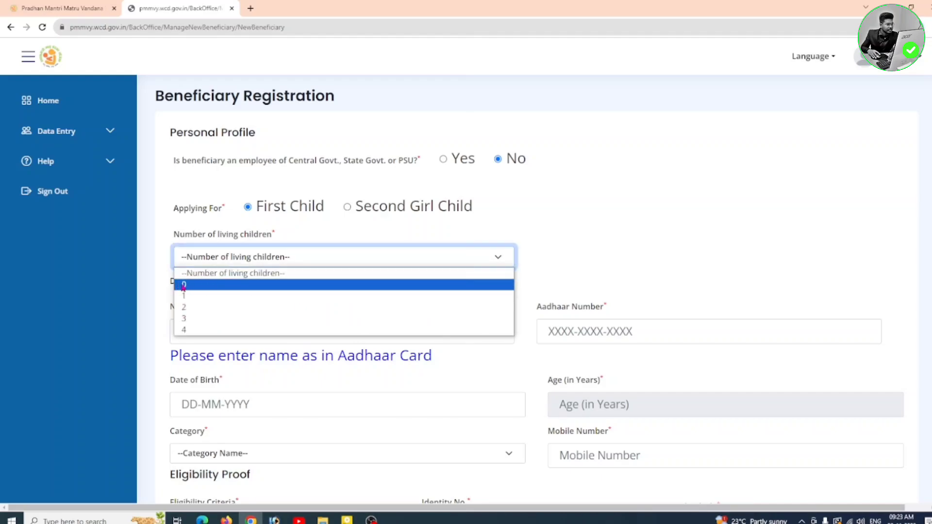
Step: Set living children to 0 and keep the Aadhaar card answer at Yes
left_click(215, 288)
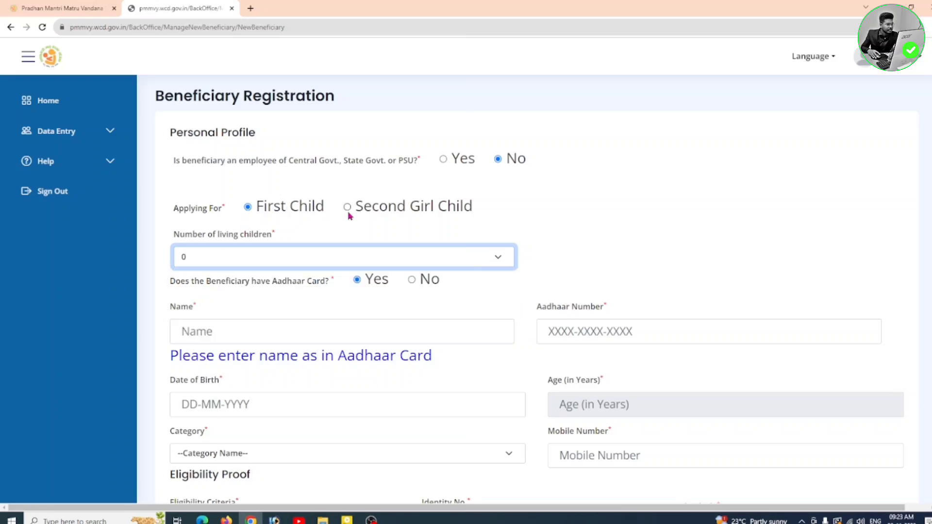
left_click(293, 262)
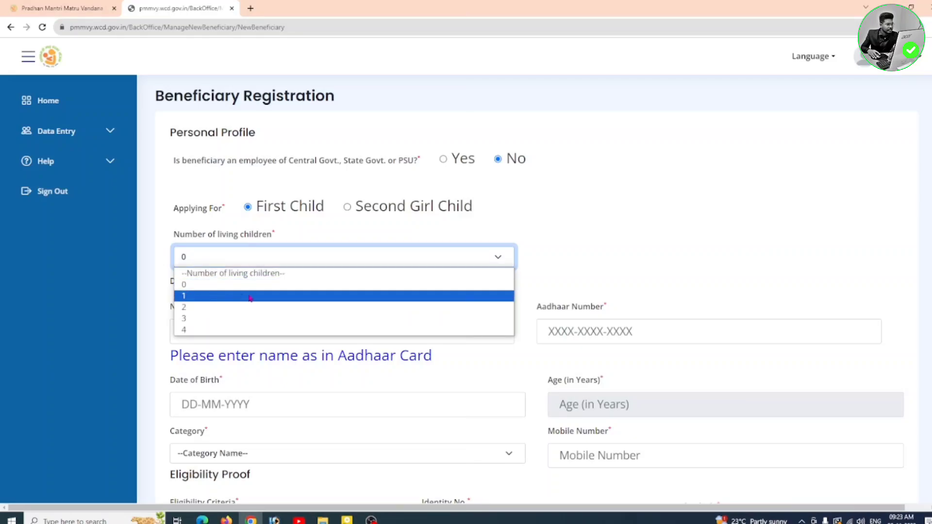
left_click(299, 224)
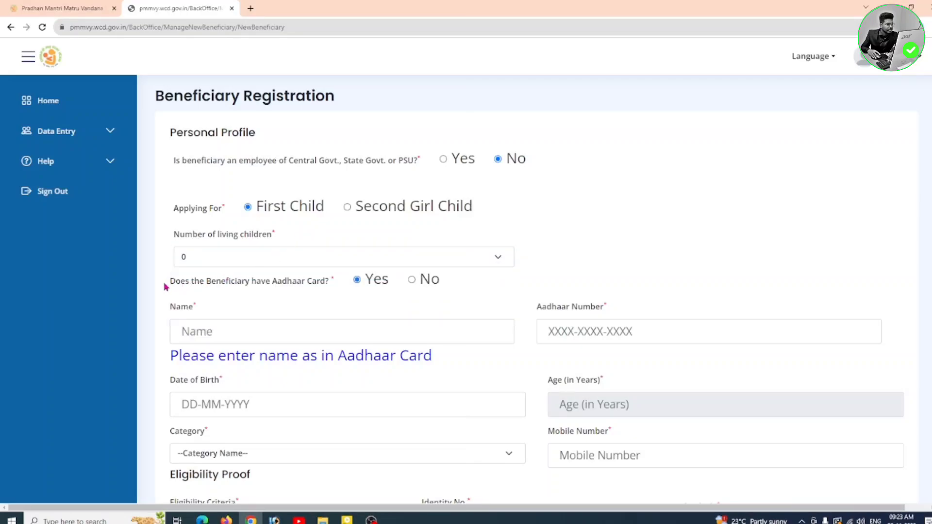
left_click_drag(166, 285, 333, 294)
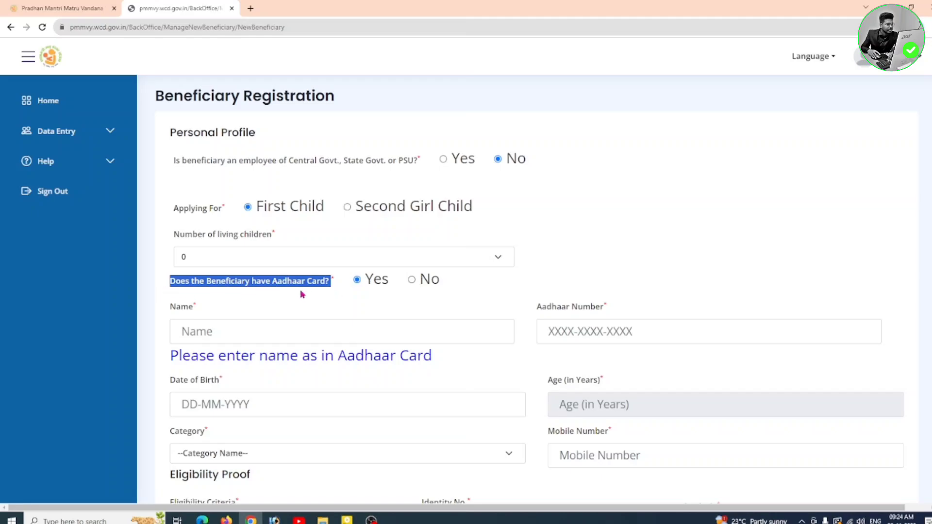
left_click(338, 294)
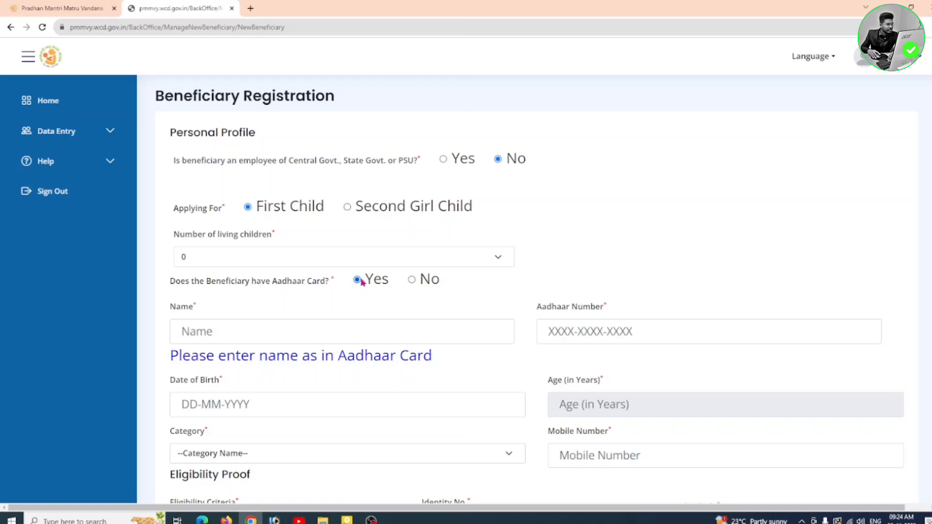
left_click(412, 282)
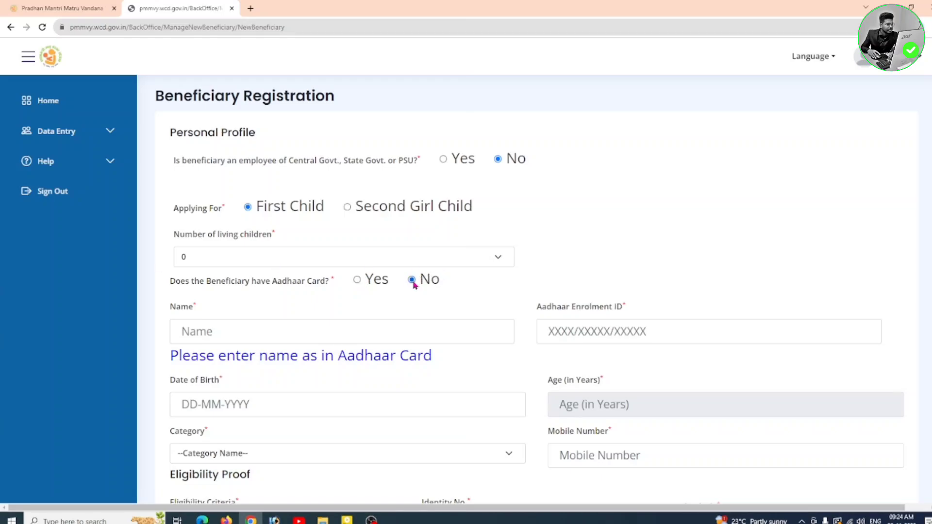
left_click(358, 281)
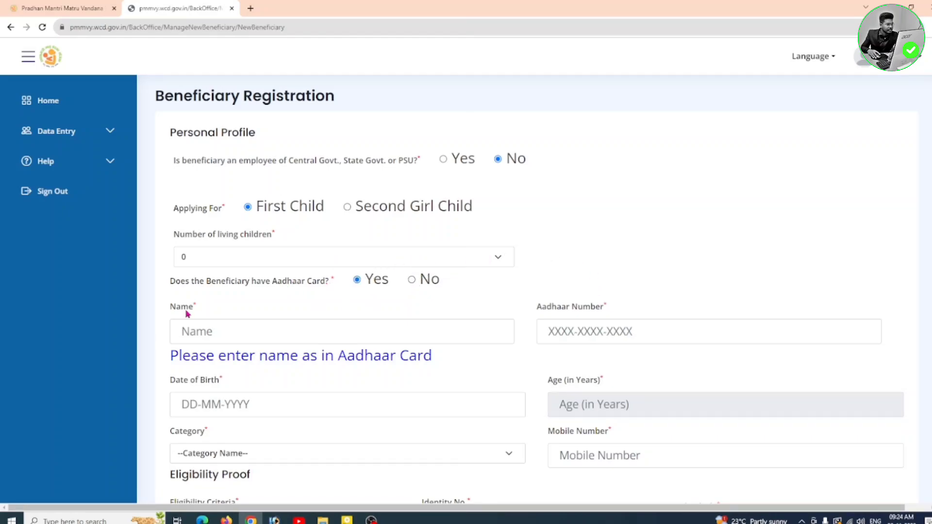
Step: Enter the beneficiary's full name in the Name field
left_click_drag(167, 310, 202, 332)
left_click(203, 332)
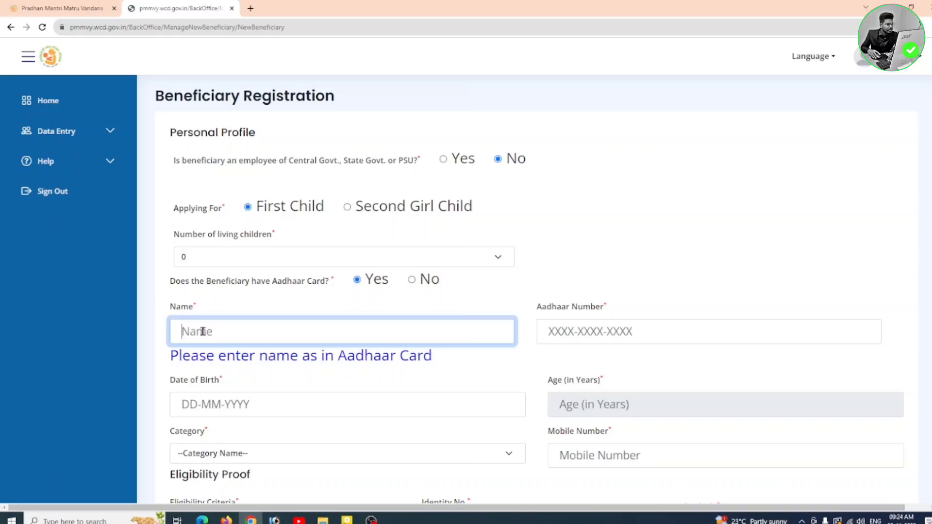
left_click(559, 328)
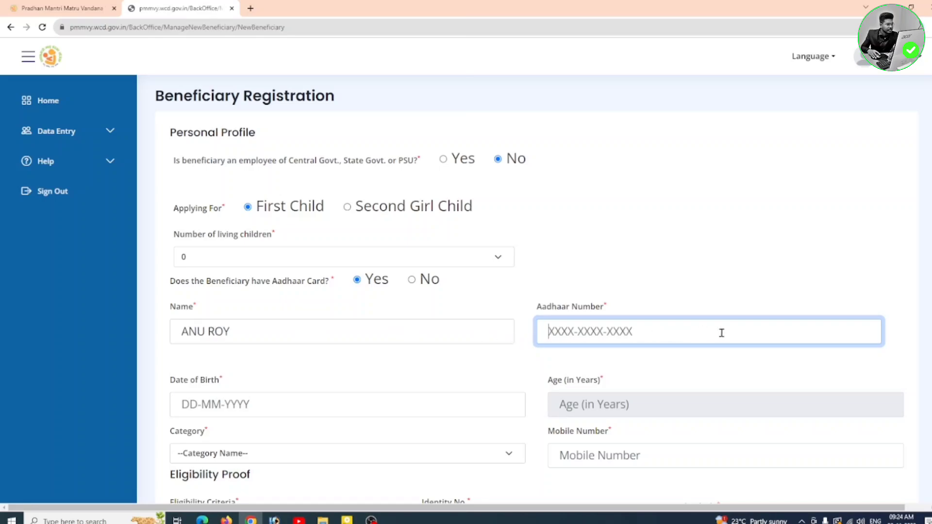
left_click(165, 401)
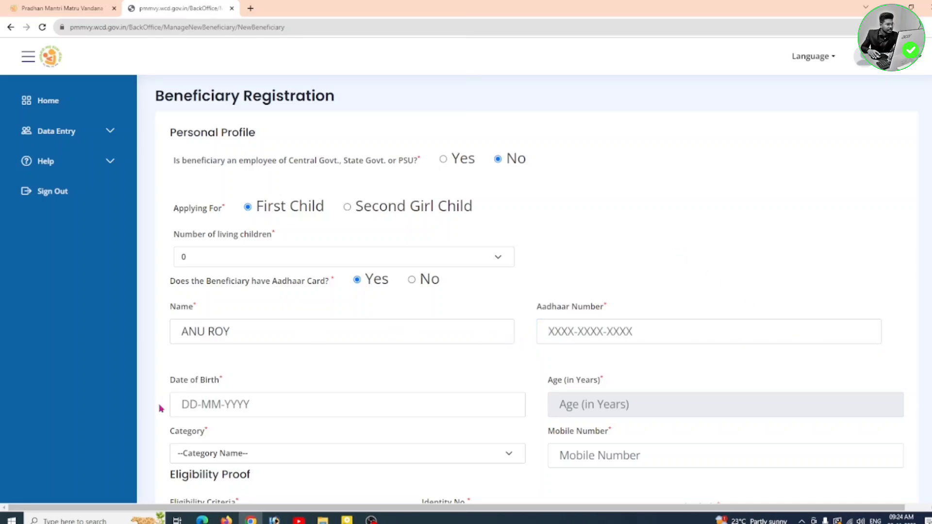
Step: Pick a date of birth in the calendar and dismiss the incorrect-date alert
left_click(294, 406)
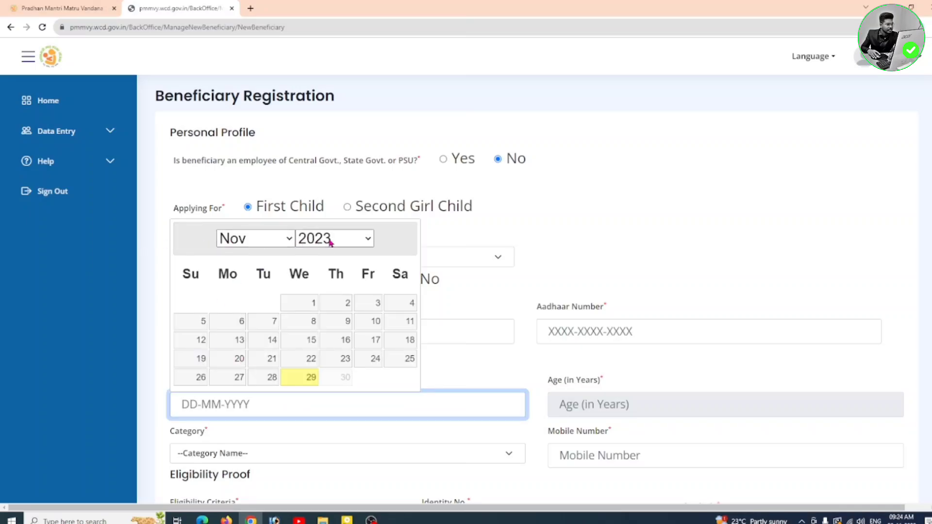
left_click(357, 241)
left_click(315, 276)
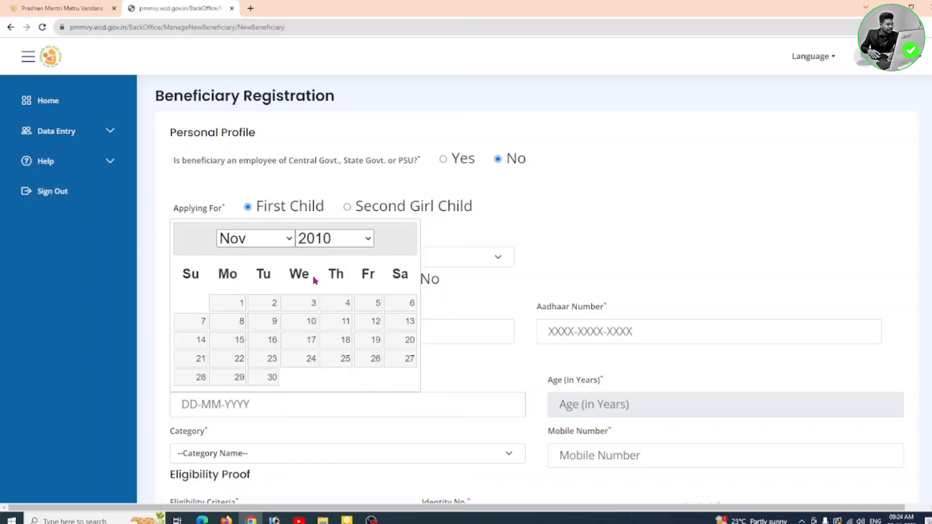
left_click(256, 322)
left_click(569, 168)
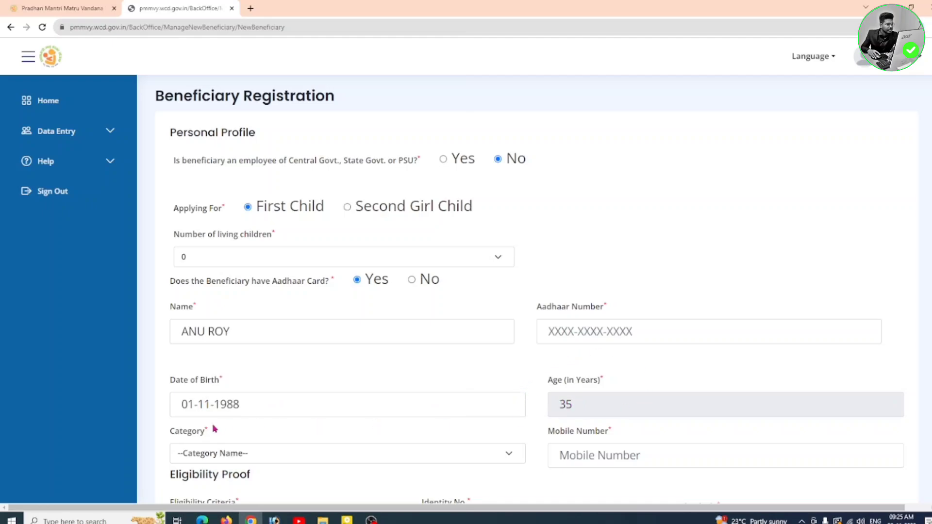
Step: Choose SC as the beneficiary's Category
left_click_drag(161, 437, 227, 437)
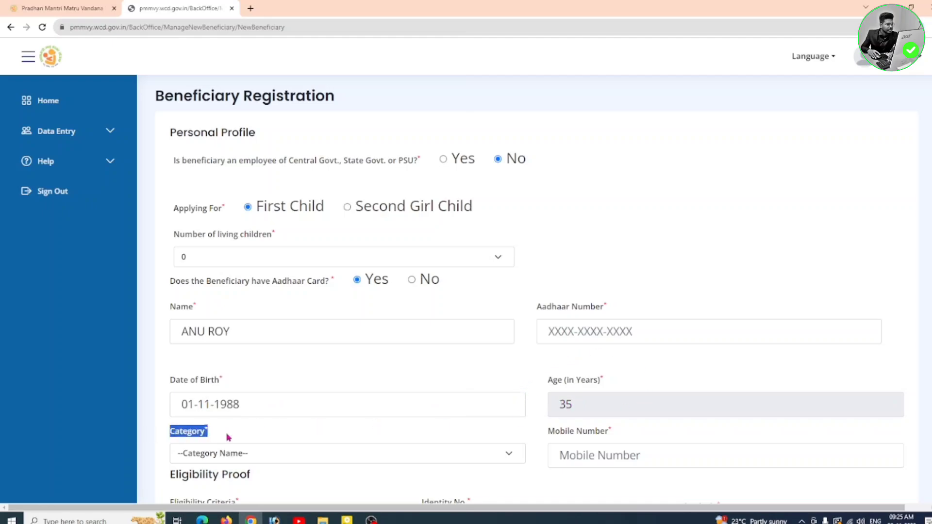
left_click(283, 453)
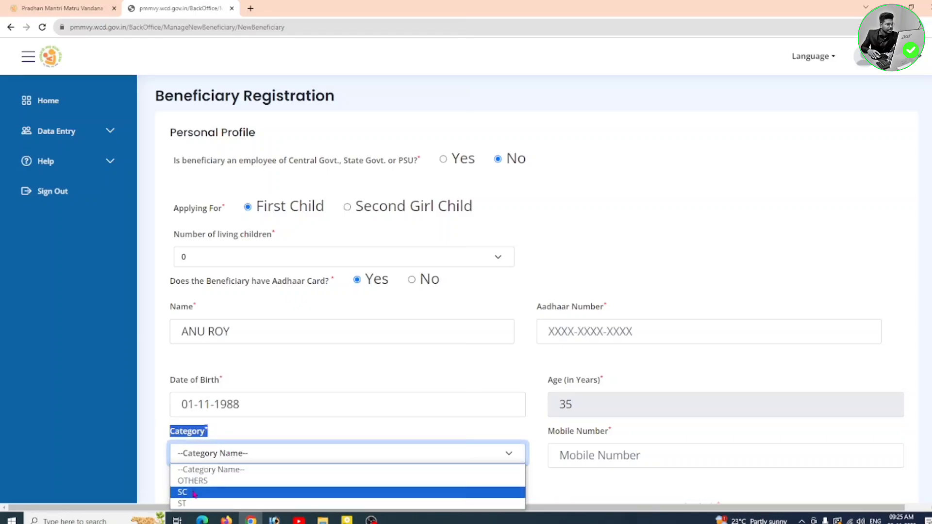
left_click(228, 493)
left_click(540, 439)
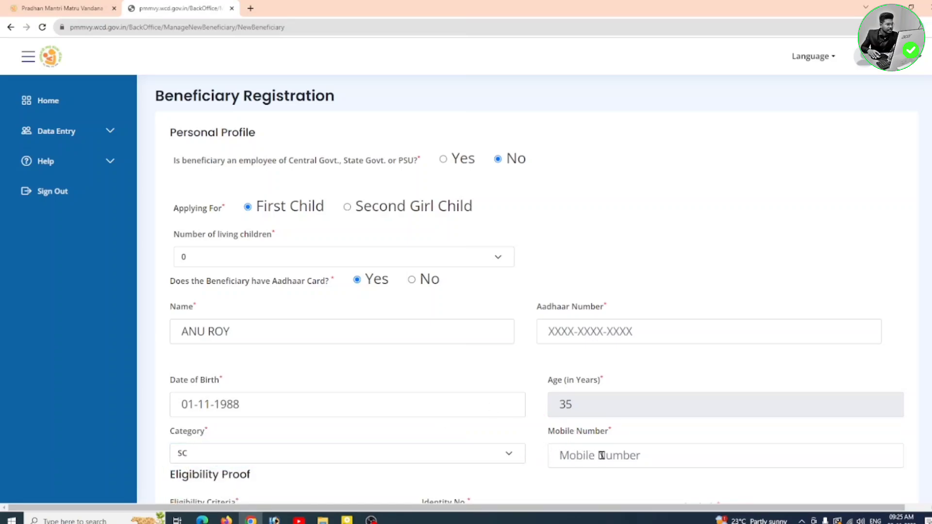
Step: Under Eligibility Proof, select 'Women holding E-shram card' as the Eligibility Criteria
scroll(587, 418, "down", 8)
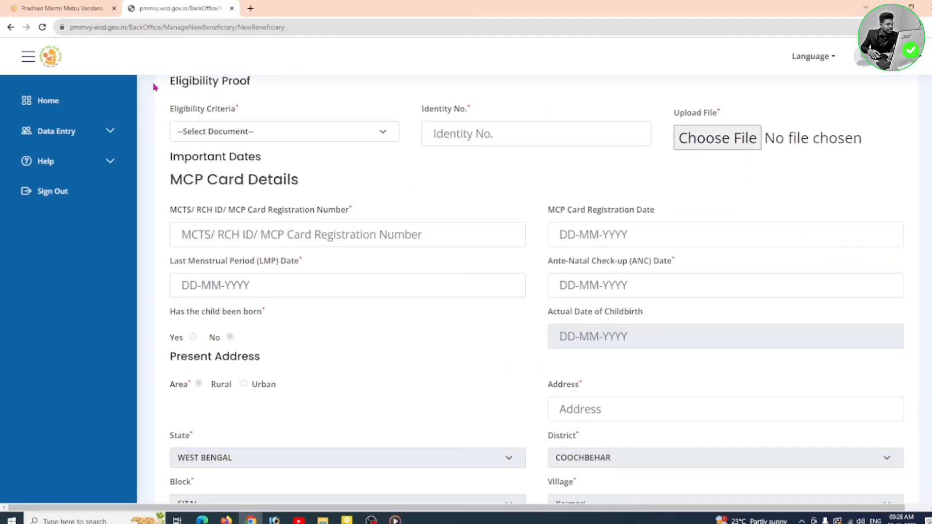
left_click_drag(154, 87, 269, 88)
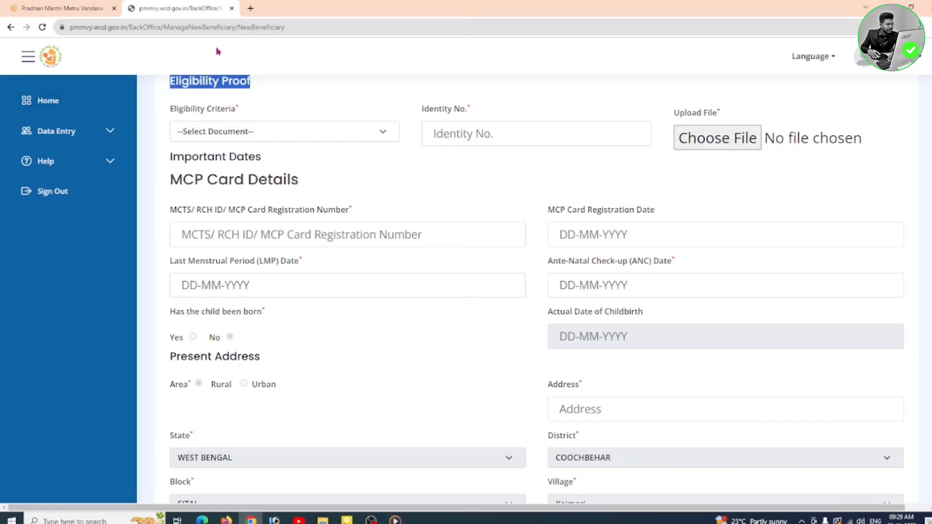
left_click(256, 133)
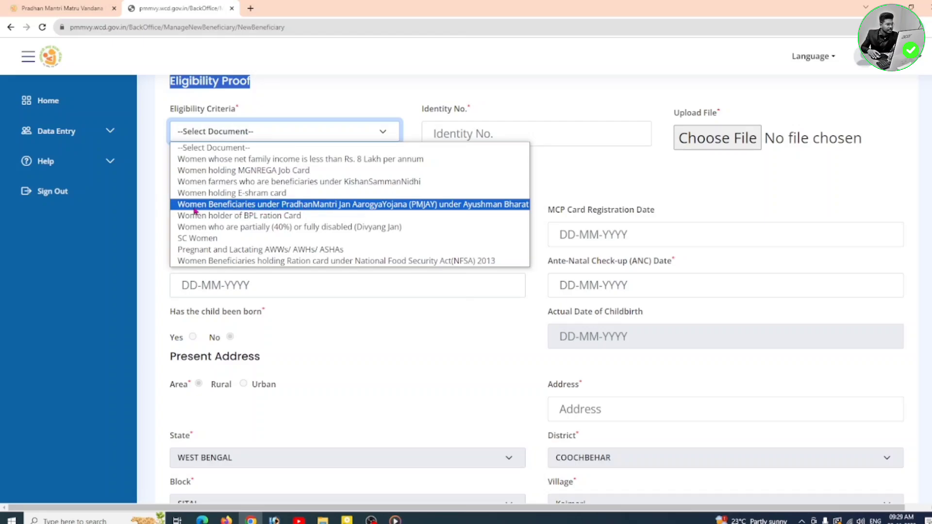
left_click(296, 193)
left_click(422, 192)
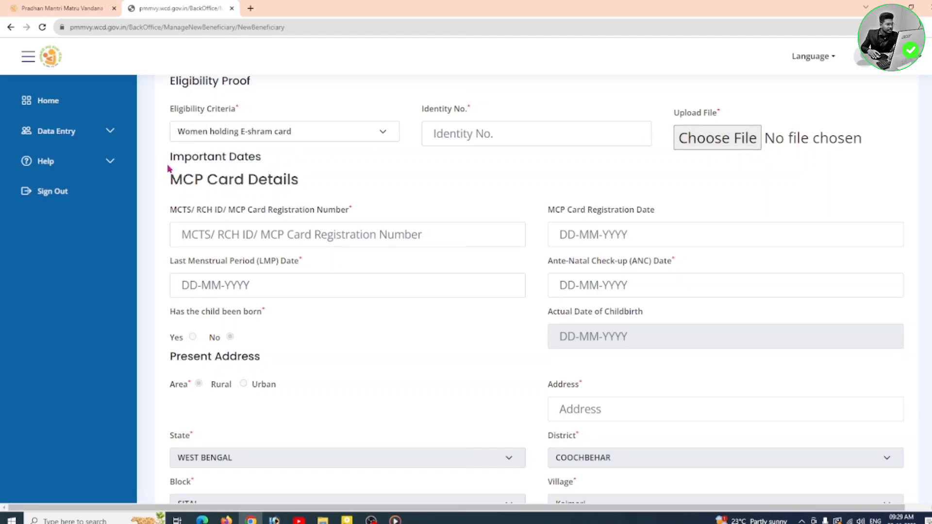
left_click_drag(167, 164, 312, 173)
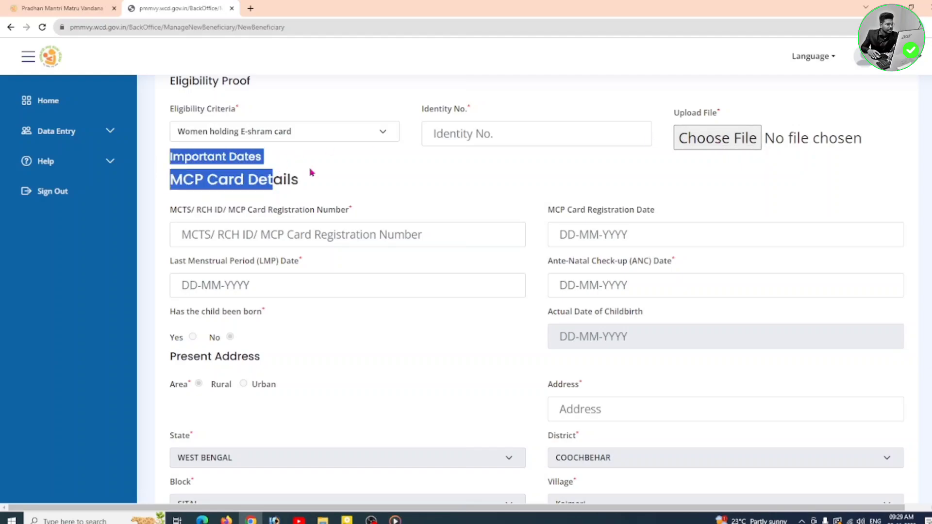
left_click(202, 186)
left_click_drag(164, 185, 306, 185)
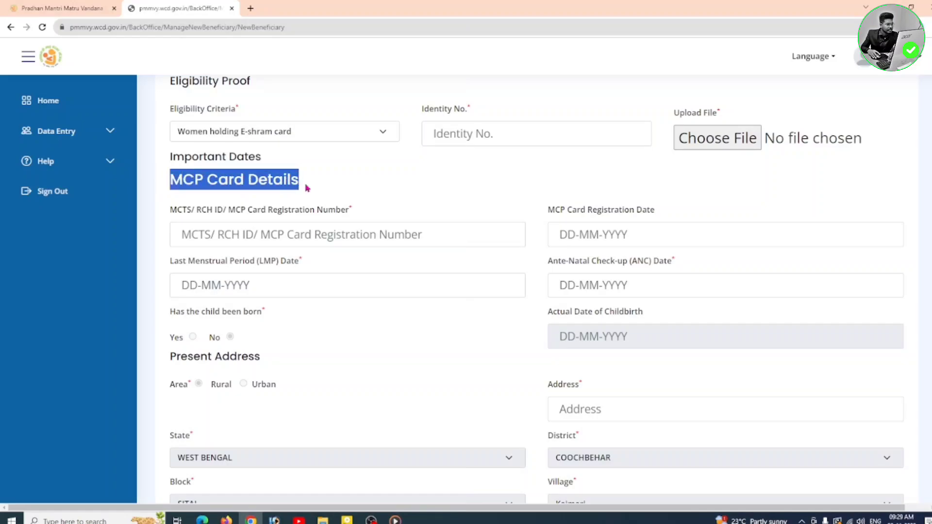
left_click(90, 189)
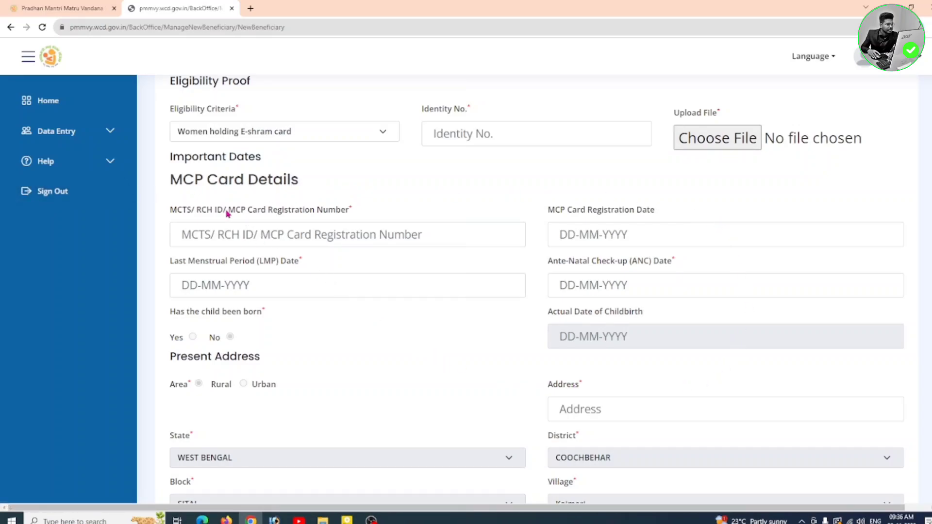
left_click_drag(227, 214, 358, 216)
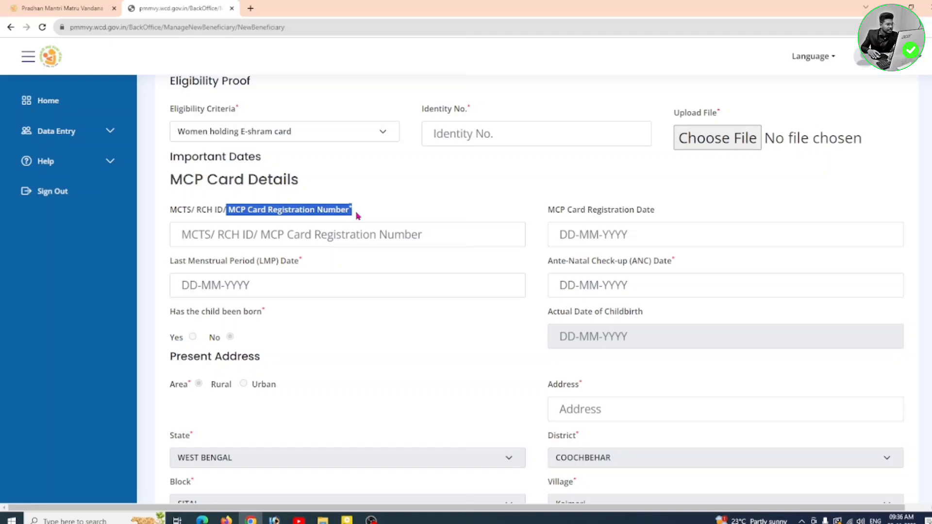
left_click(492, 181)
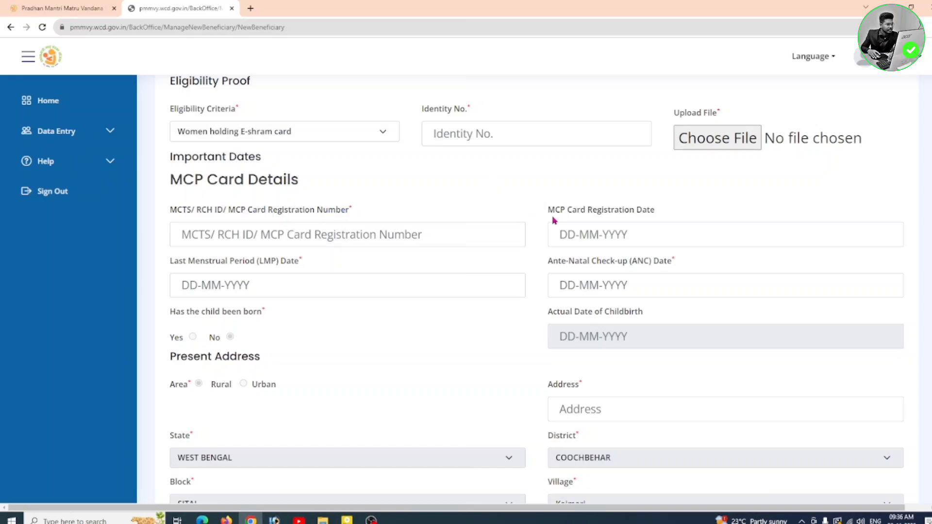
left_click_drag(545, 214, 666, 216)
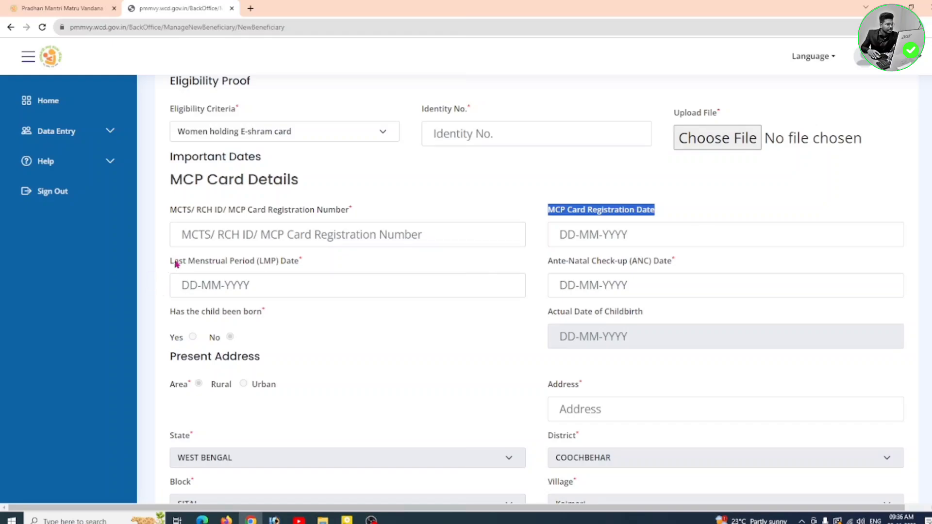
left_click_drag(170, 263, 321, 270)
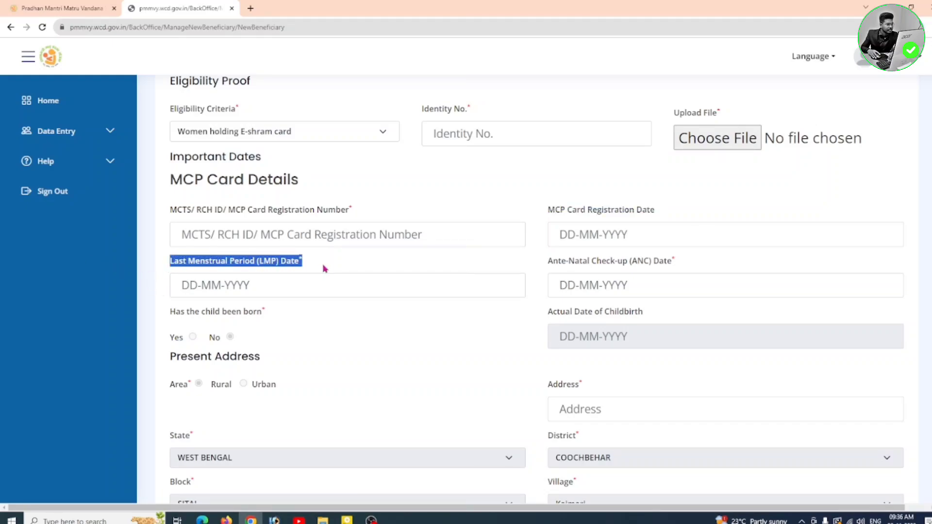
left_click(391, 328)
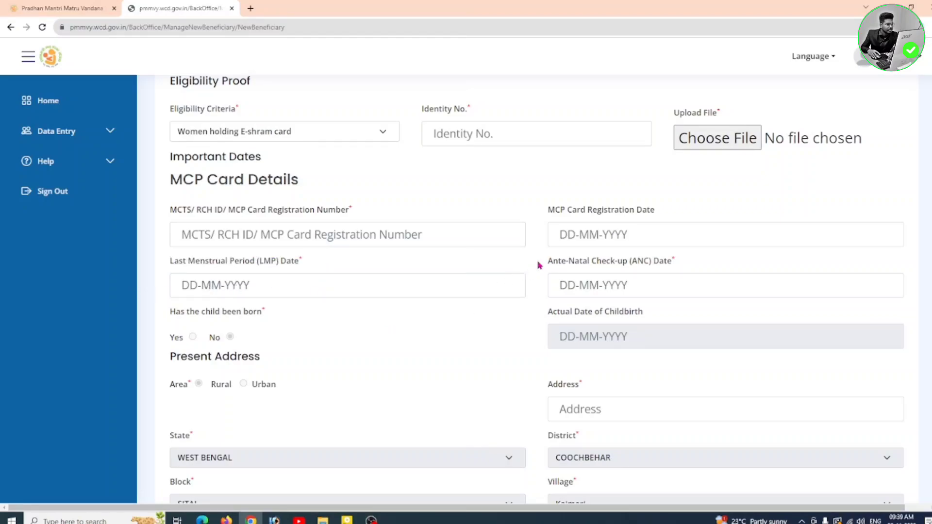
left_click_drag(539, 265, 676, 266)
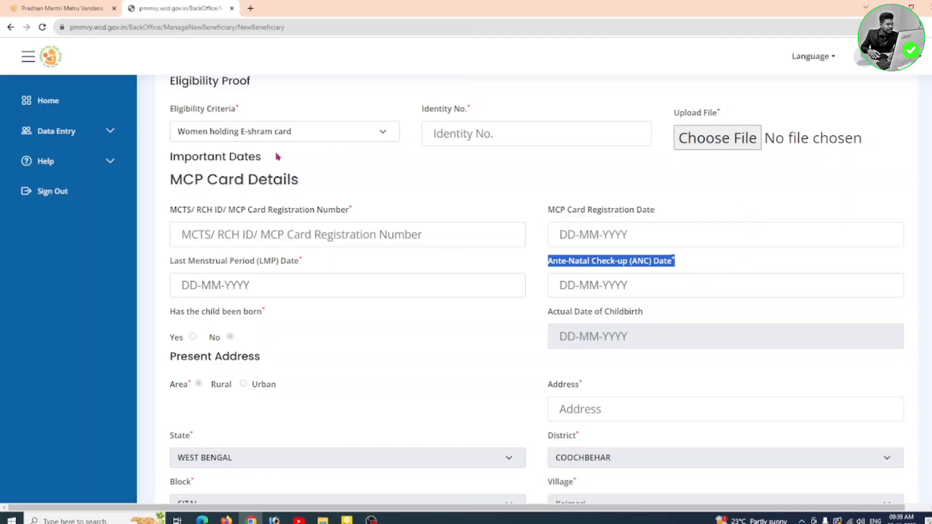
left_click(522, 197)
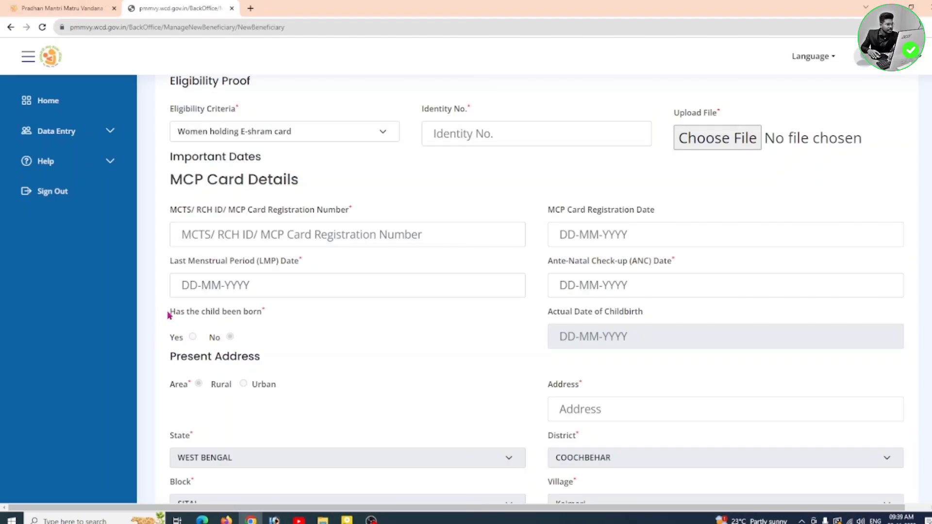
left_click_drag(169, 315, 266, 315)
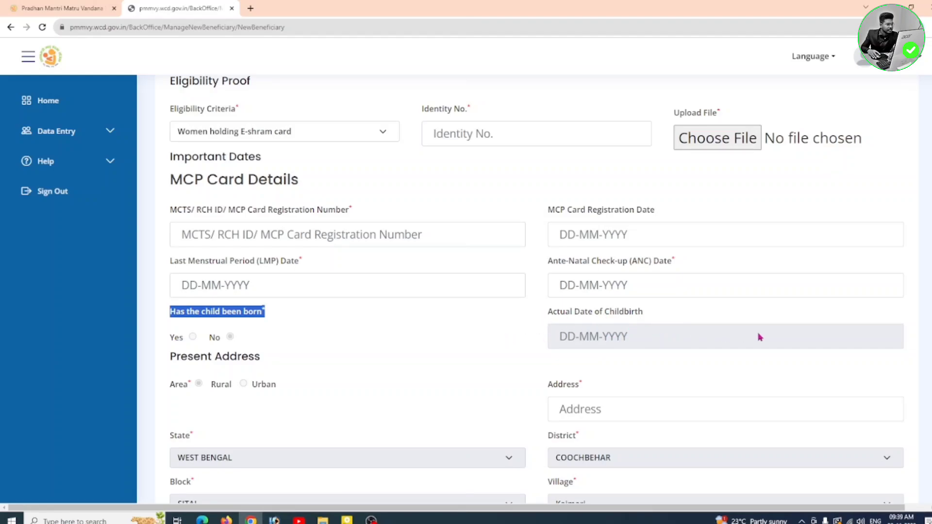
Step: Select the Kaimari field functionary in the Assigned Anganwadi dropdown
left_click(441, 329)
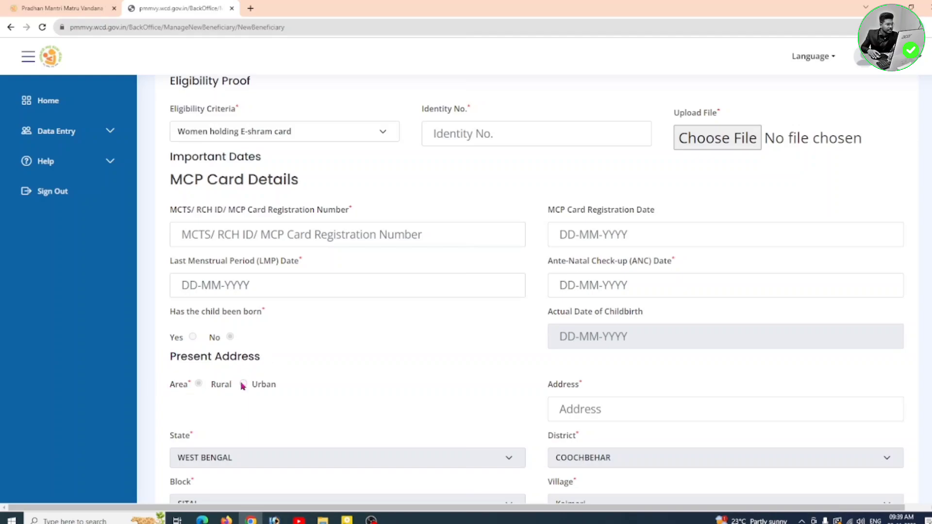
left_click_drag(544, 389, 612, 383)
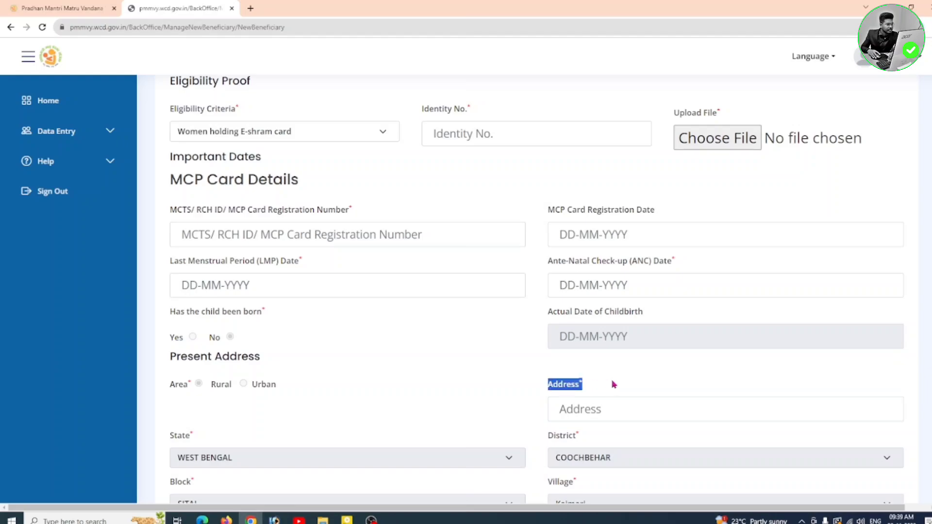
left_click(610, 386)
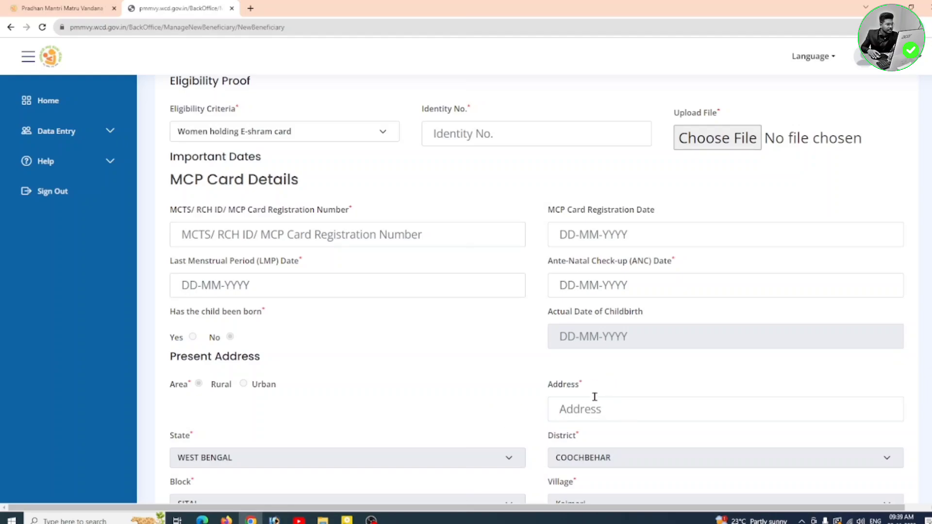
scroll(469, 377, "down", 4)
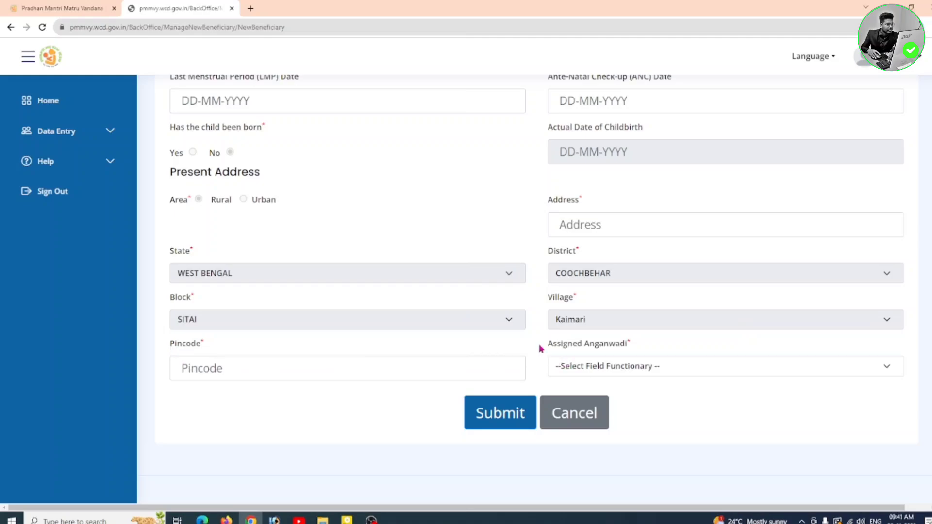
left_click_drag(540, 349, 630, 345)
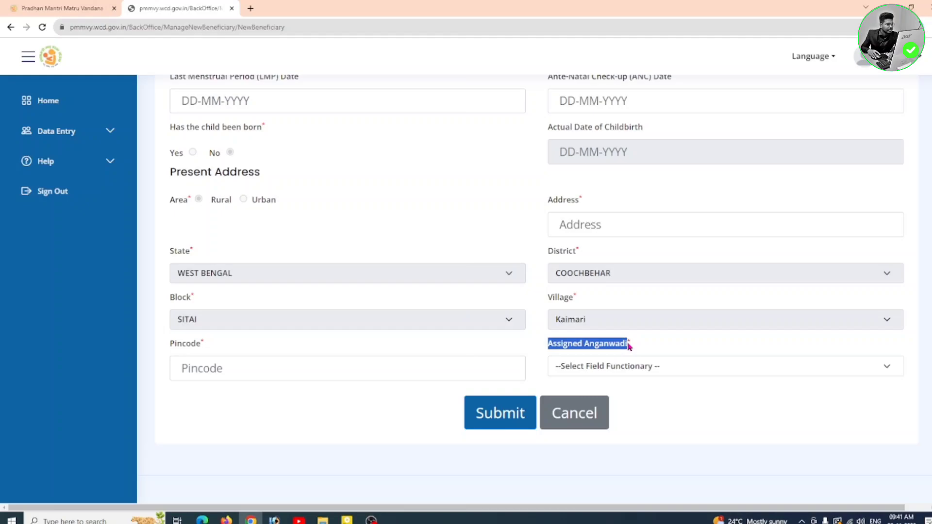
left_click(709, 369)
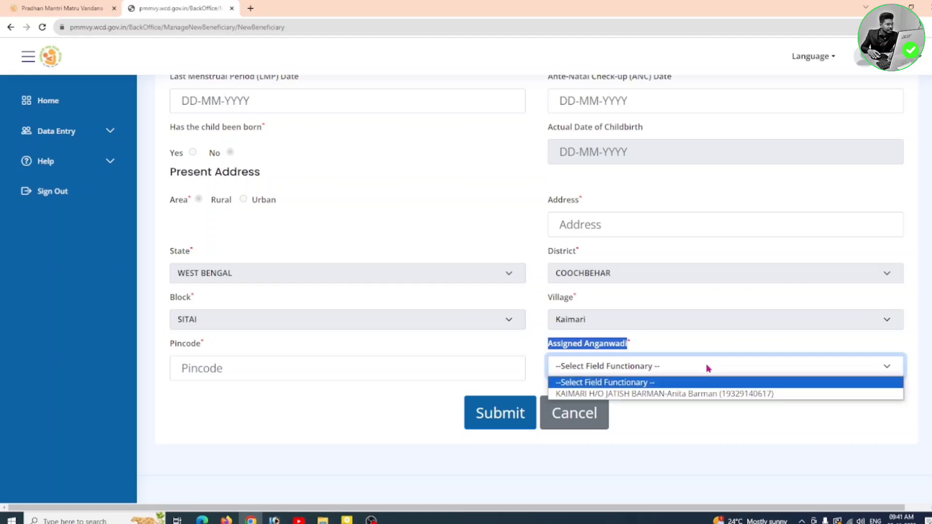
left_click(663, 395)
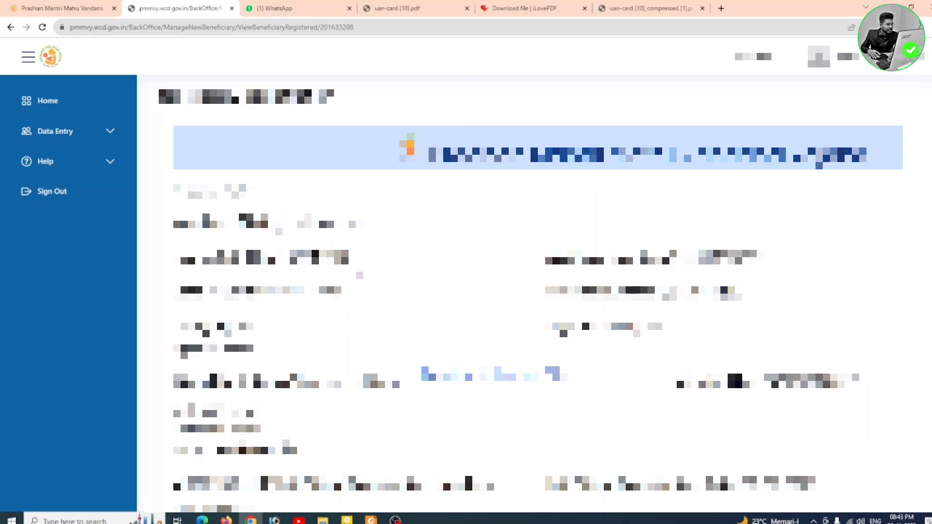
Step: Read through the beneficiary review page to the end and submit the registration
scroll(534, 291, "down", 2)
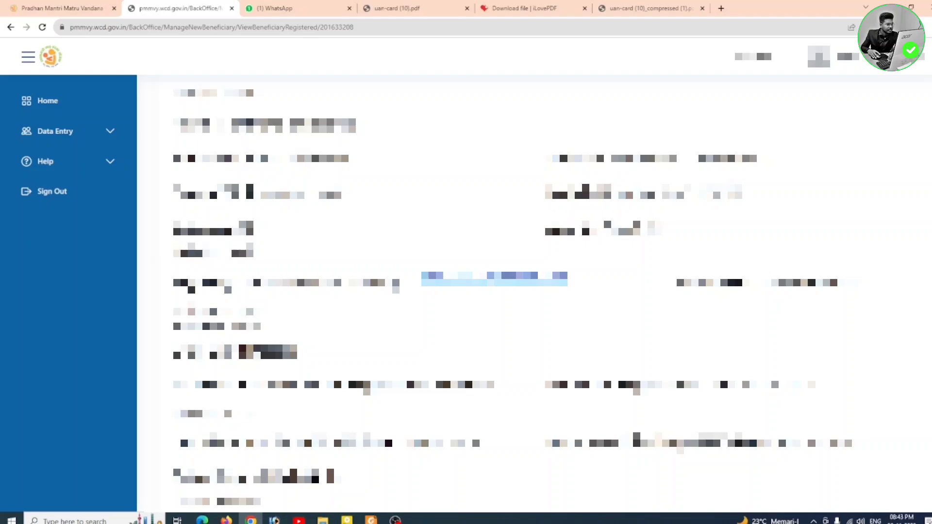
scroll(695, 252, "down", 2)
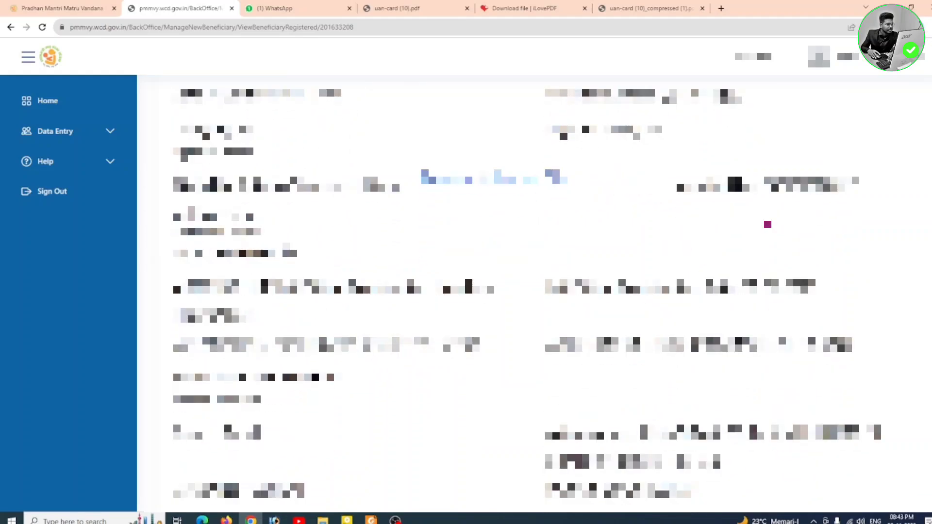
scroll(497, 275, "down", 2)
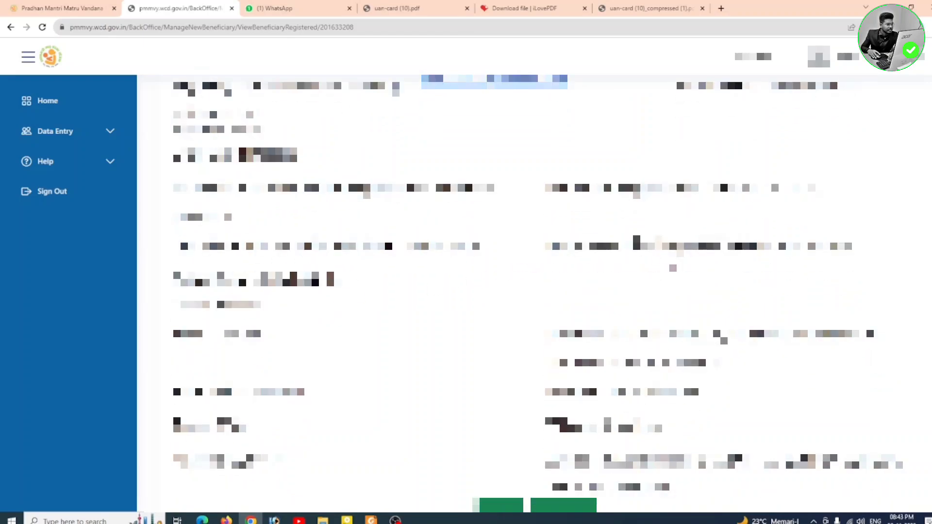
scroll(731, 261, "down", 2)
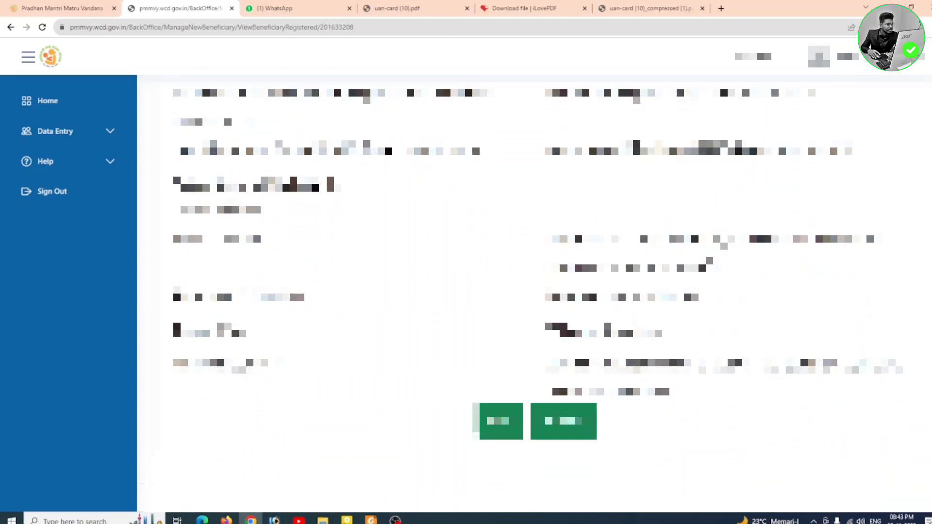
left_click(563, 424)
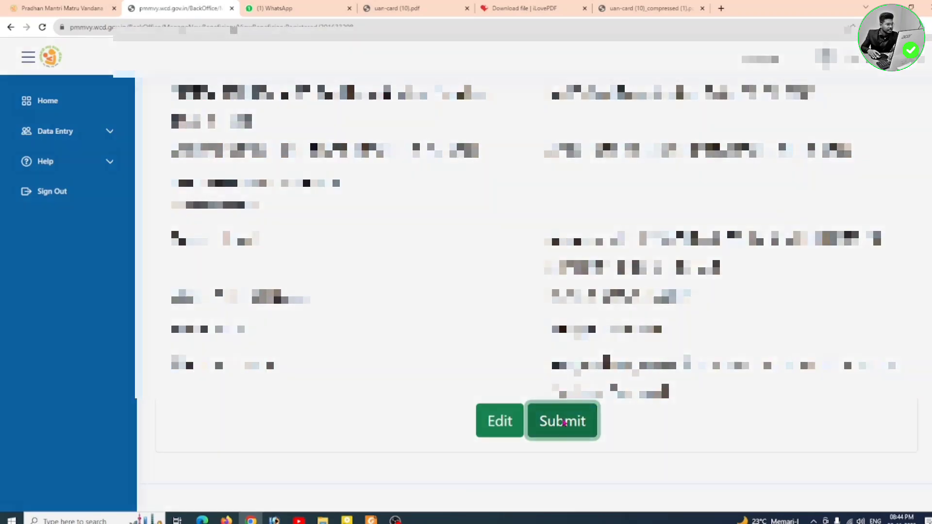